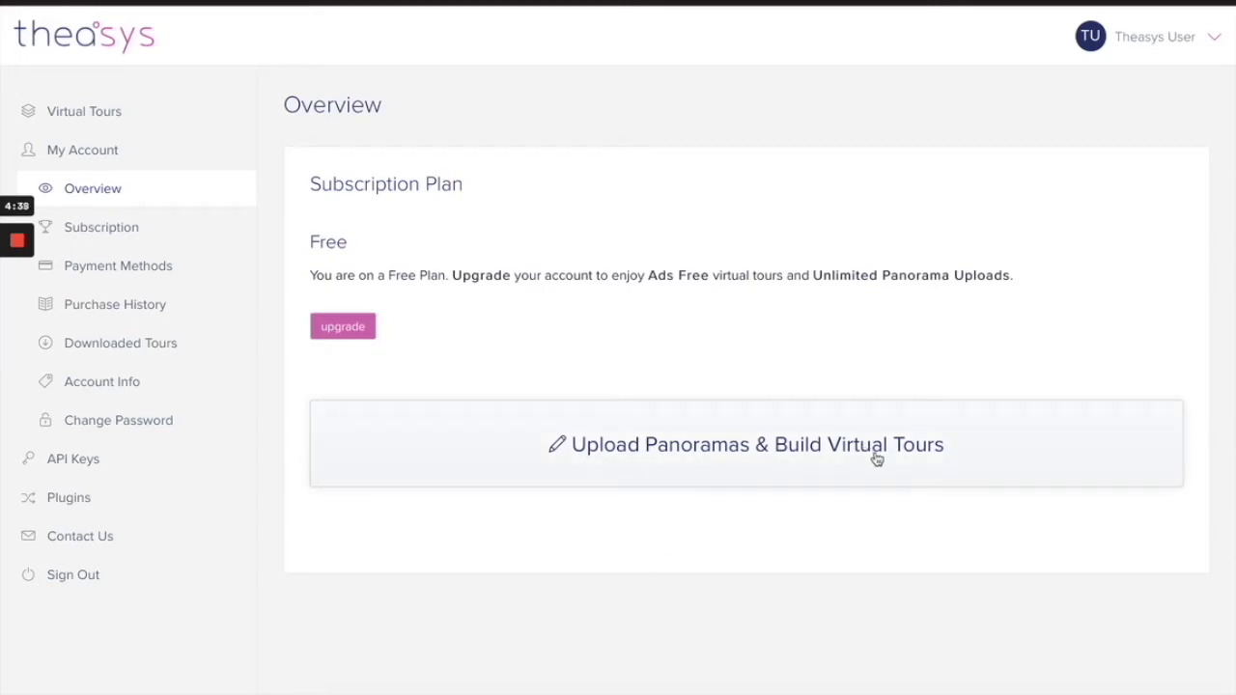
# Go to the Virtual Tours list, which shows only the Demo Virtual Tour
pyautogui.click(817, 444)
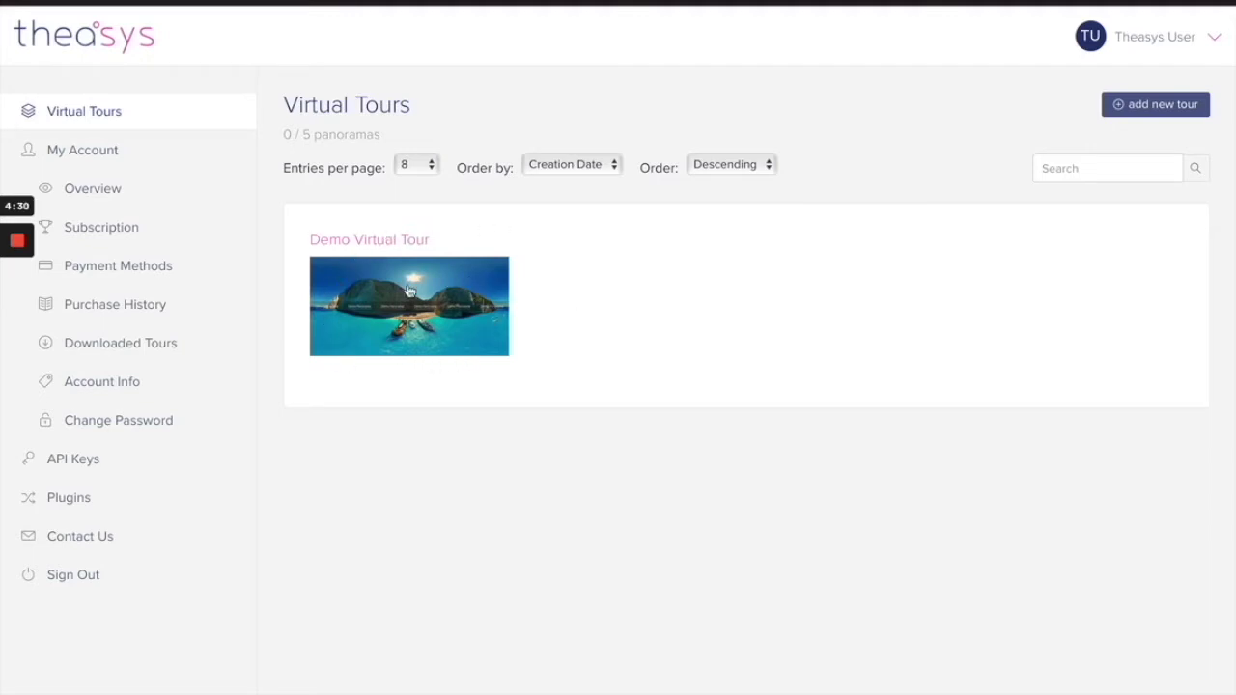
# Add a new virtual tour titled 'NCNU 01'
pyautogui.moveTo(408, 301)
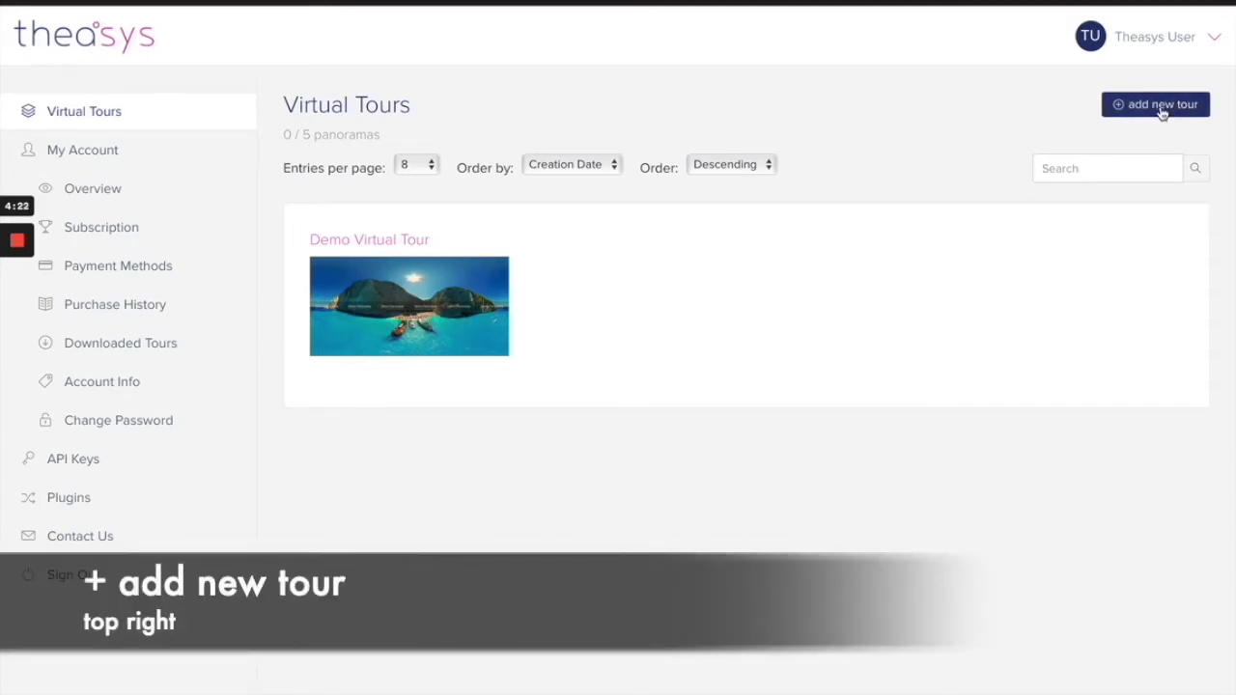
pyautogui.click(1163, 106)
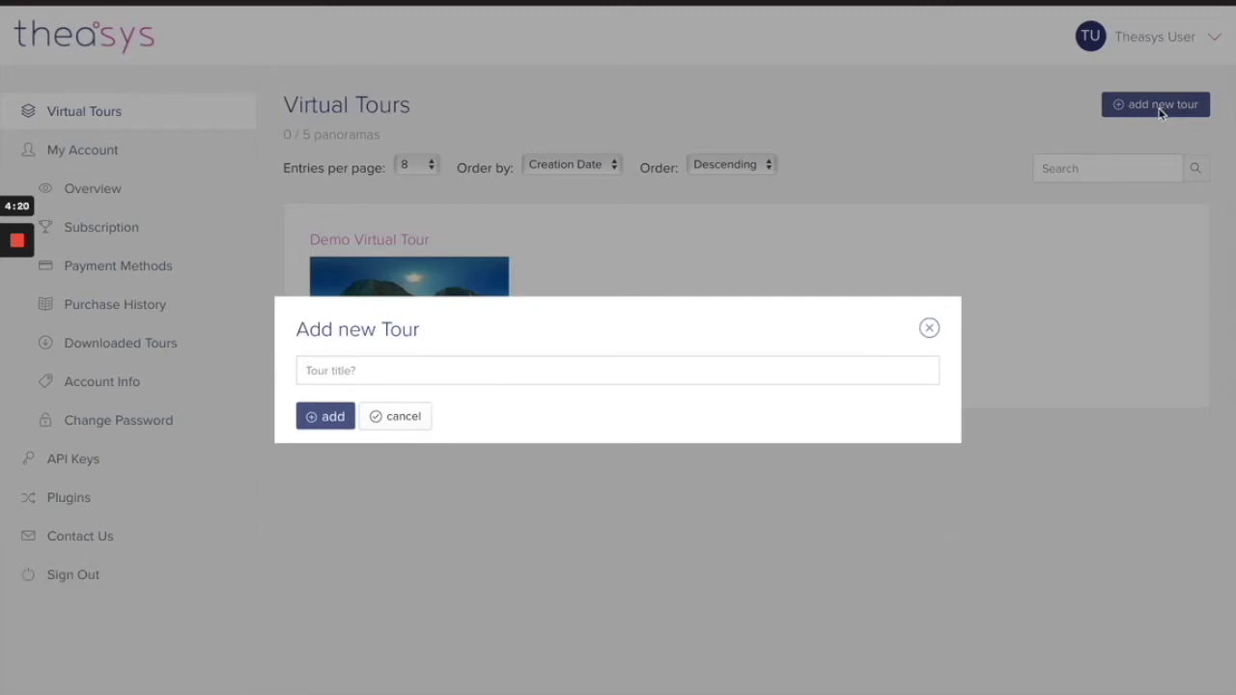
pyautogui.write('NCNU 01')
pyautogui.click(329, 425)
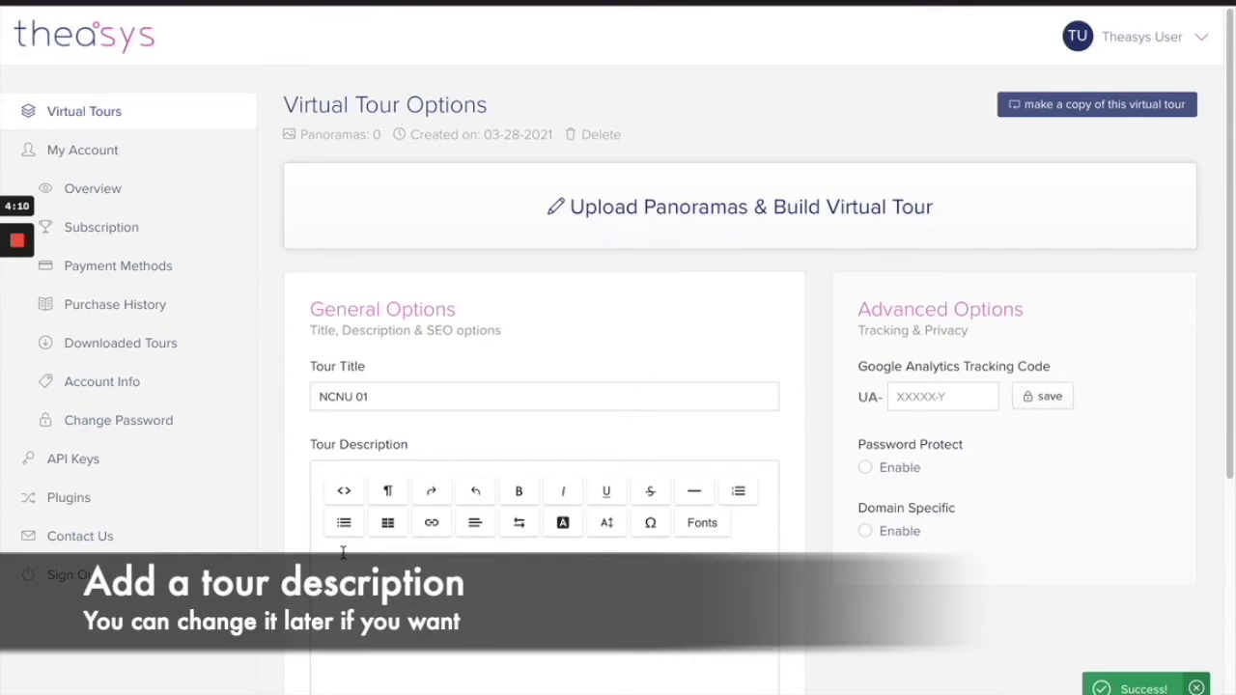
# Give the tour the description 'This is my first theasys tour.' and save it
pyautogui.write('This is ')
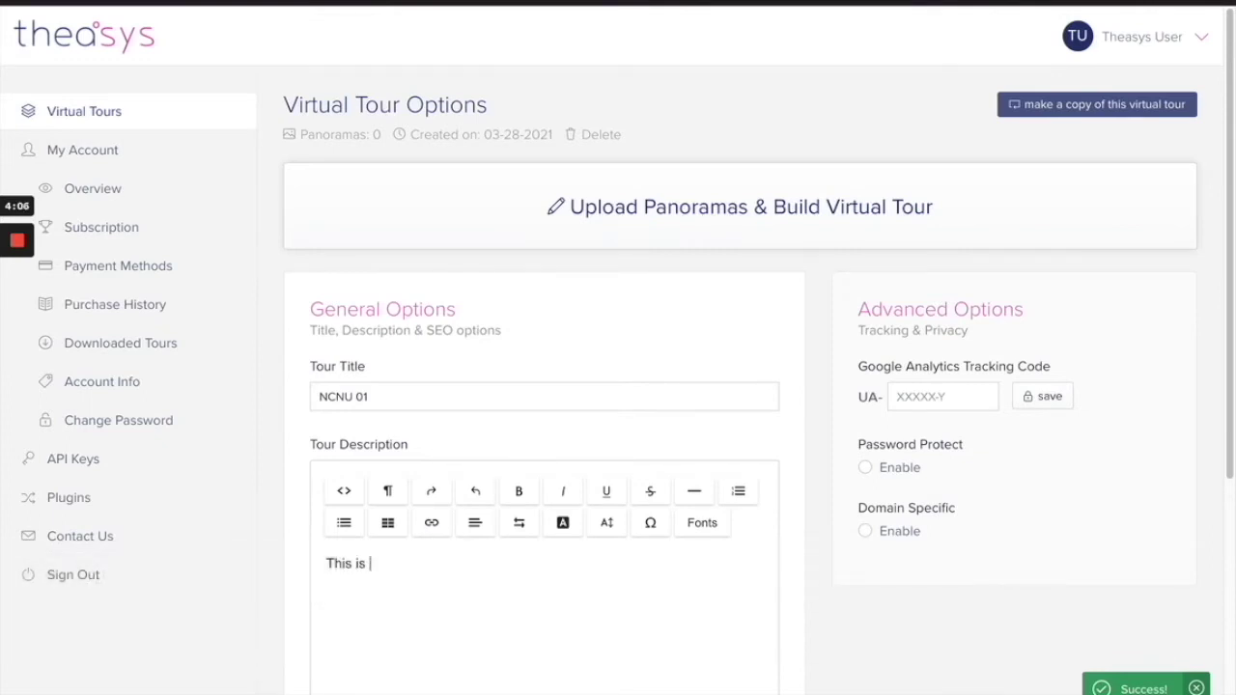
pyautogui.write('my first theasys')
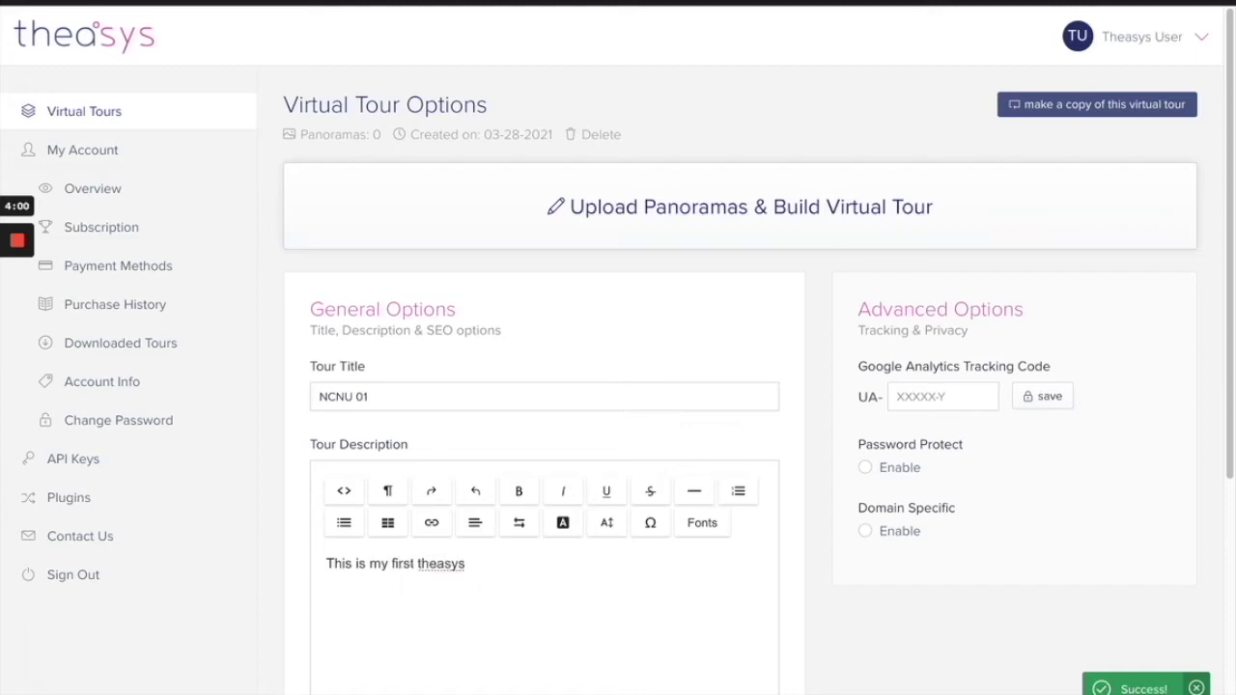
pyautogui.write(' tour.')
pyautogui.scroll(-3, 581, 601)
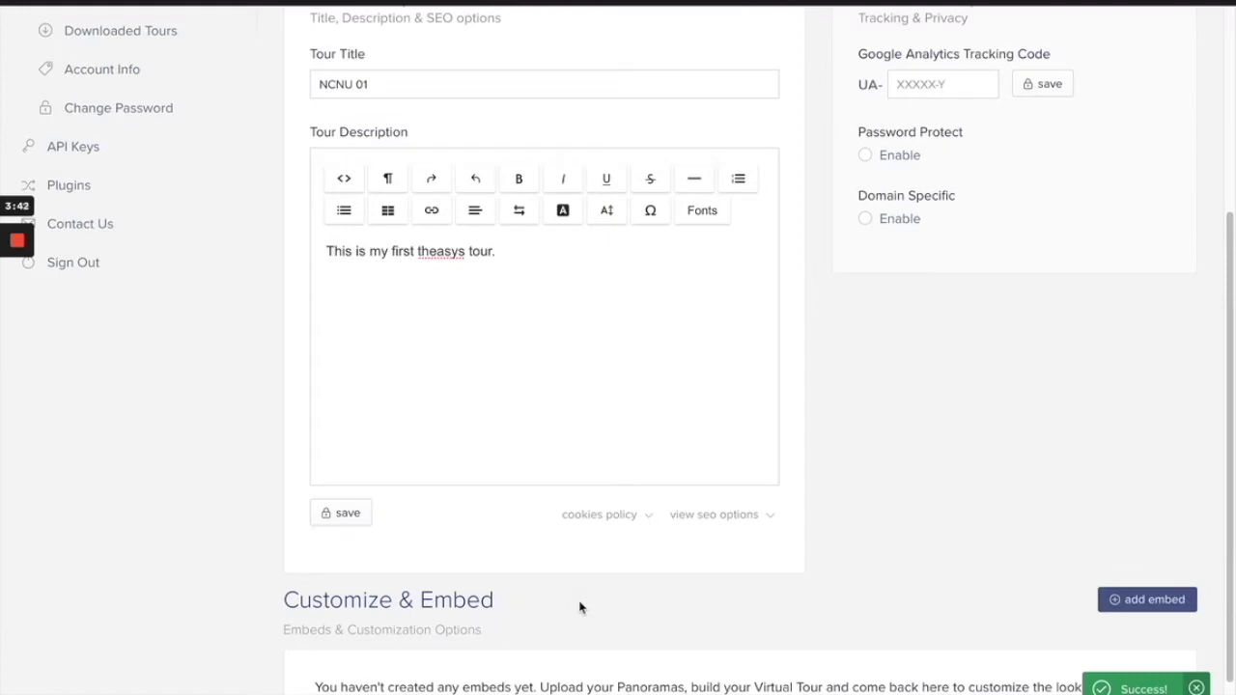
pyautogui.scroll(3, 579, 607)
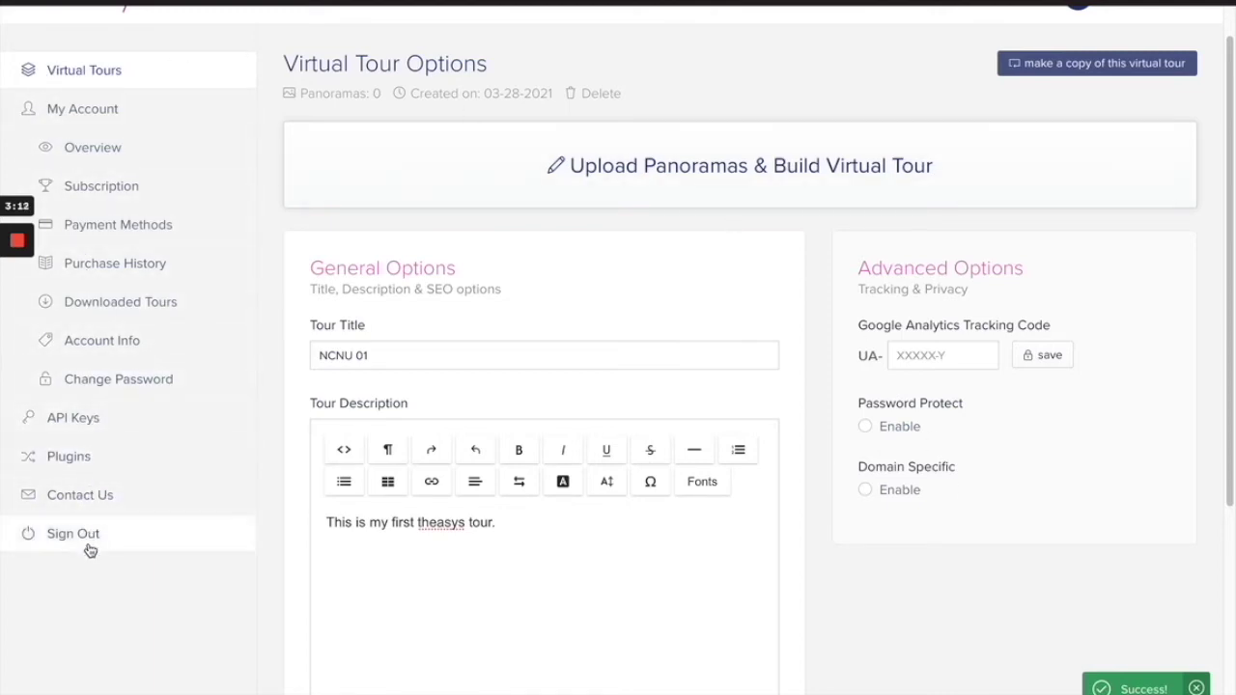
pyautogui.scroll(-4, 482, 571)
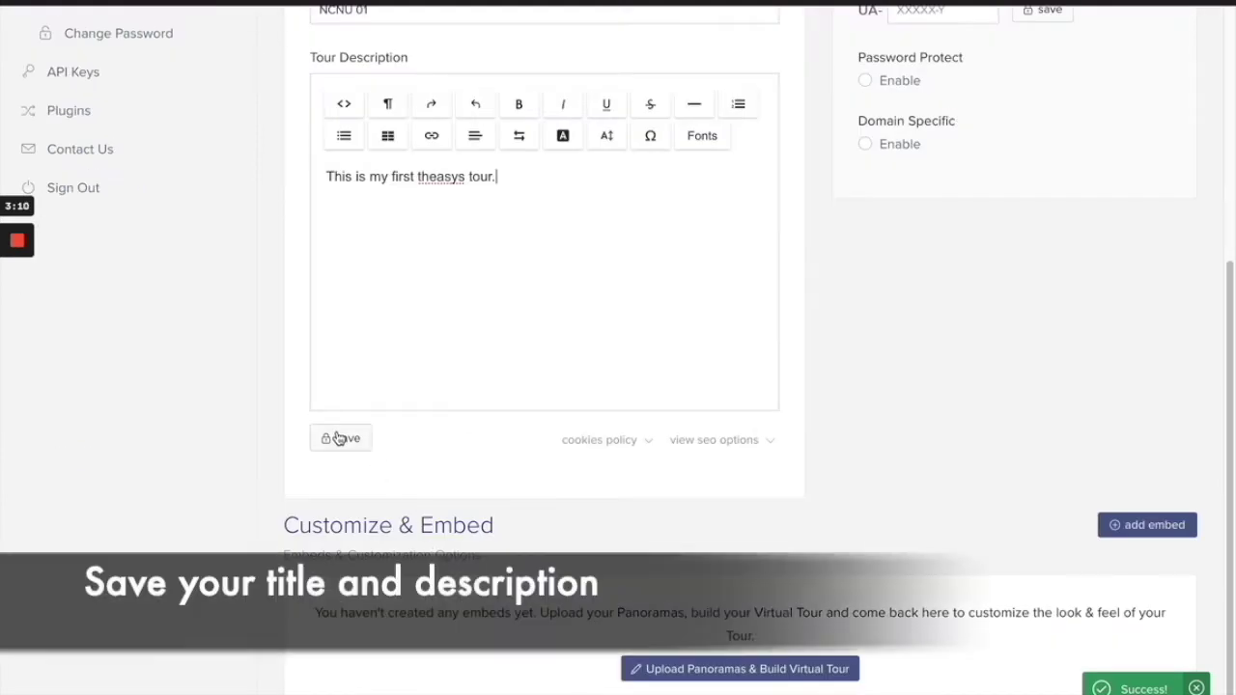
pyautogui.click(331, 438)
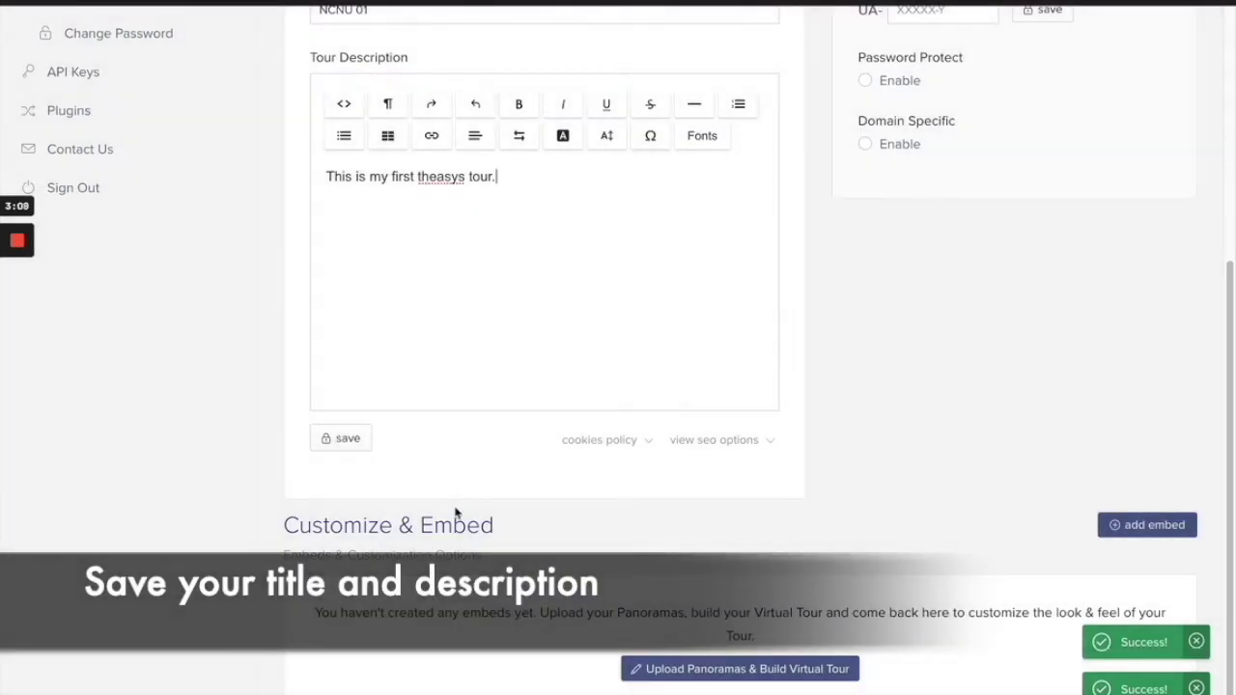
pyautogui.scroll(4, 460, 510)
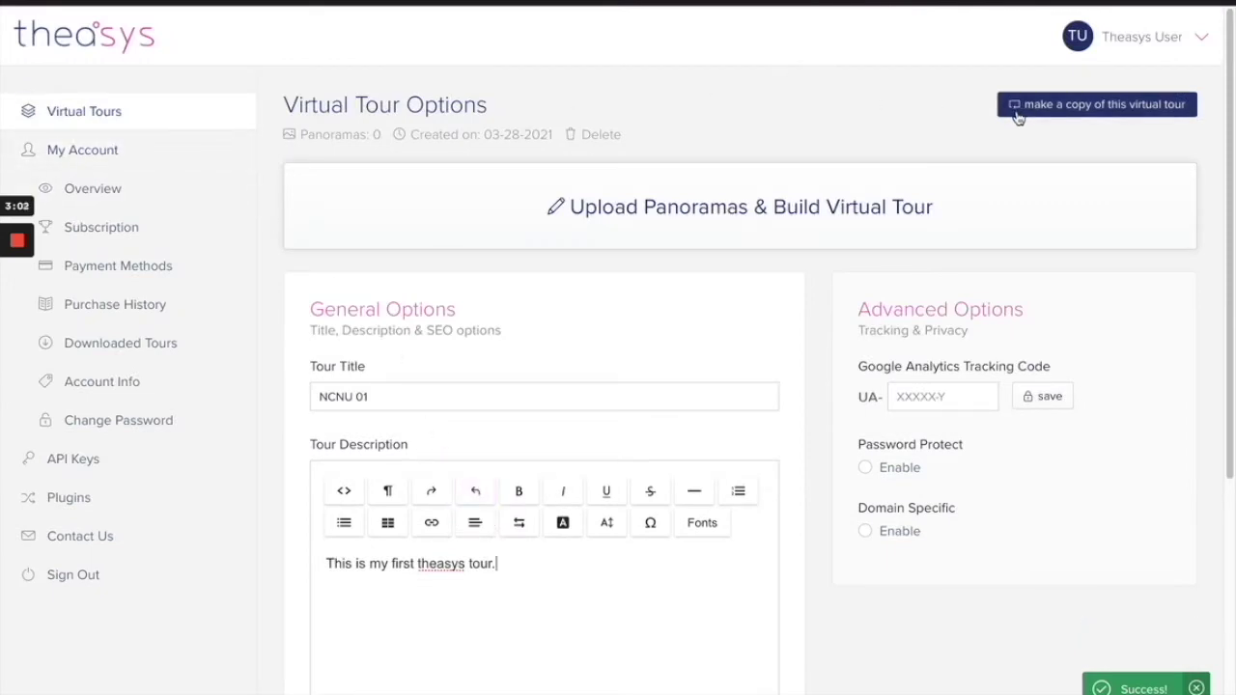
pyautogui.click(808, 226)
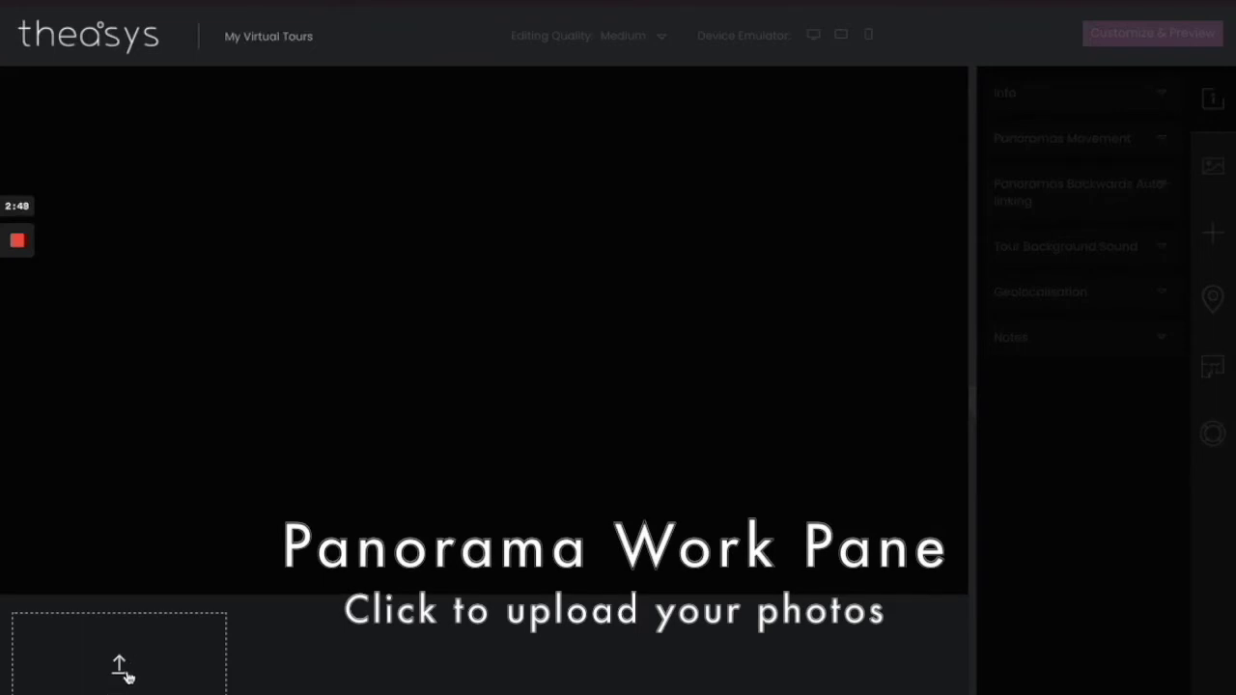
# Upload all five campus panorama JPGs from the Desktop, including General_A_B.JPG
pyautogui.click(126, 676)
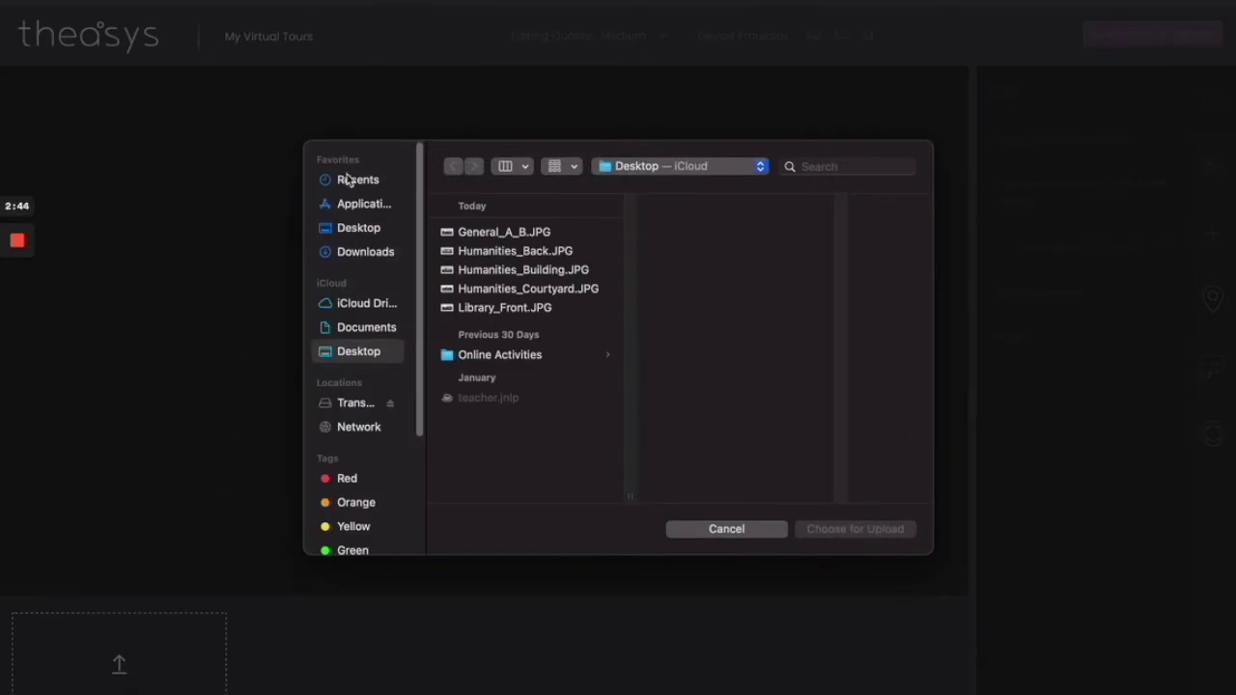
pyautogui.click(357, 237)
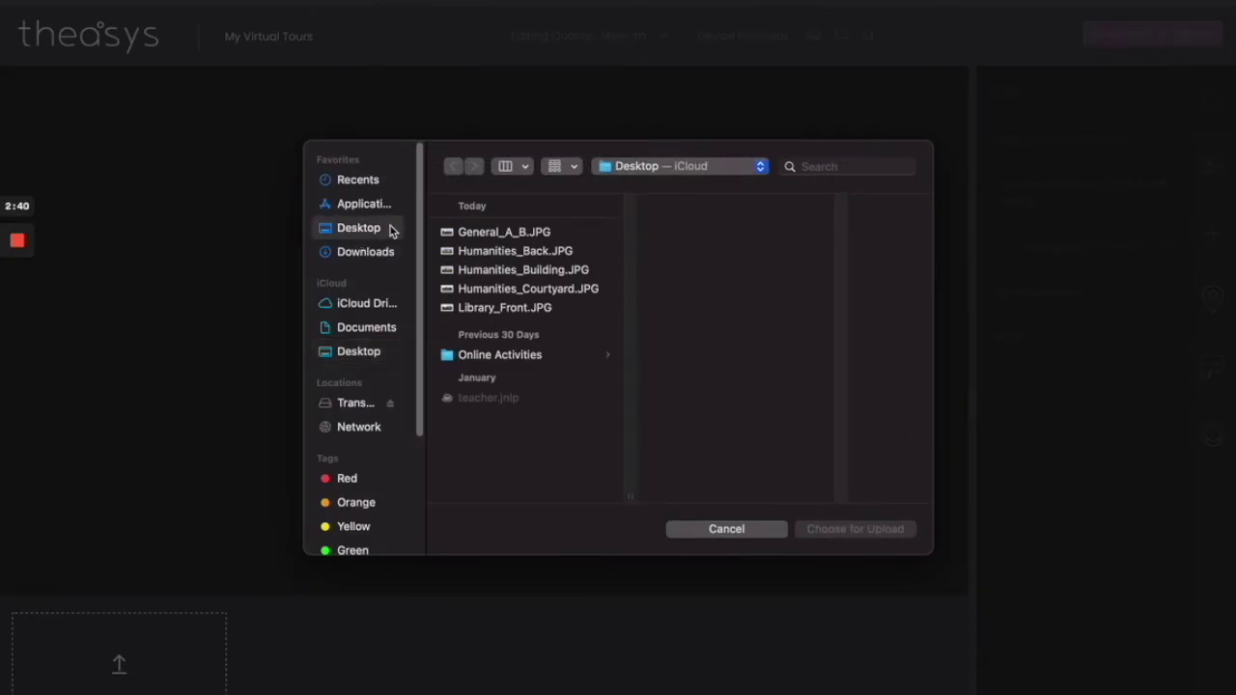
pyautogui.click(480, 238)
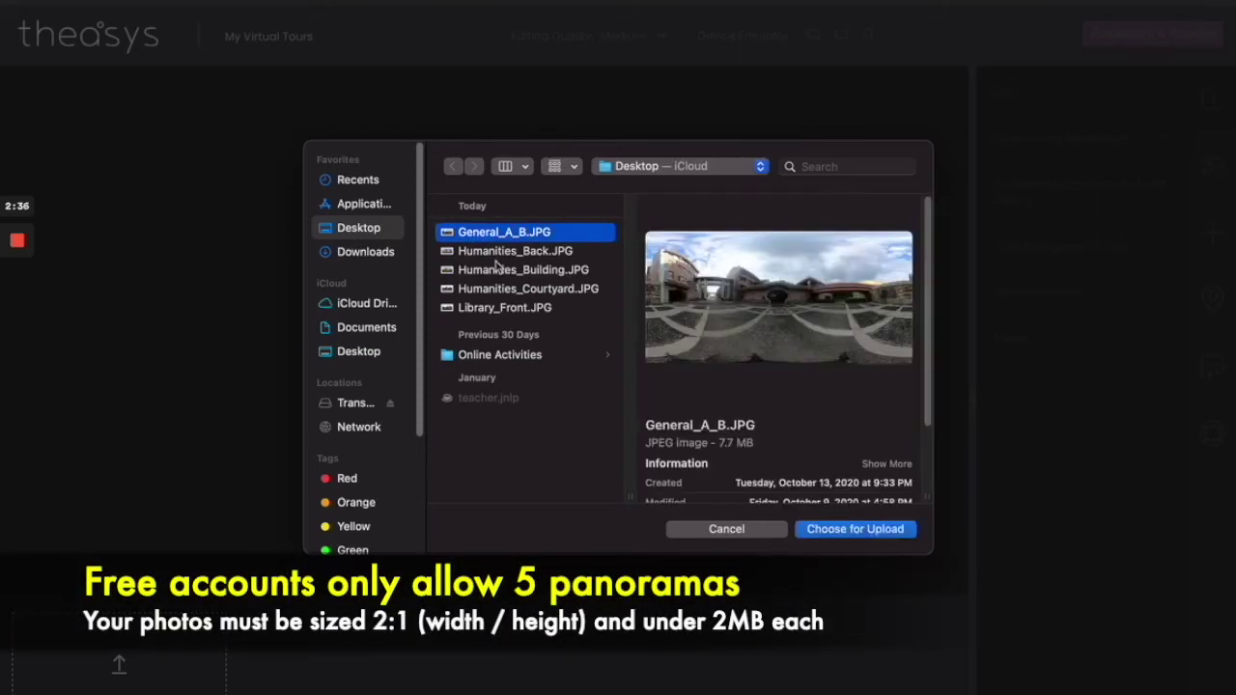
pyautogui.keyDown('shift'); pyautogui.click(501, 315); pyautogui.keyUp('shift')
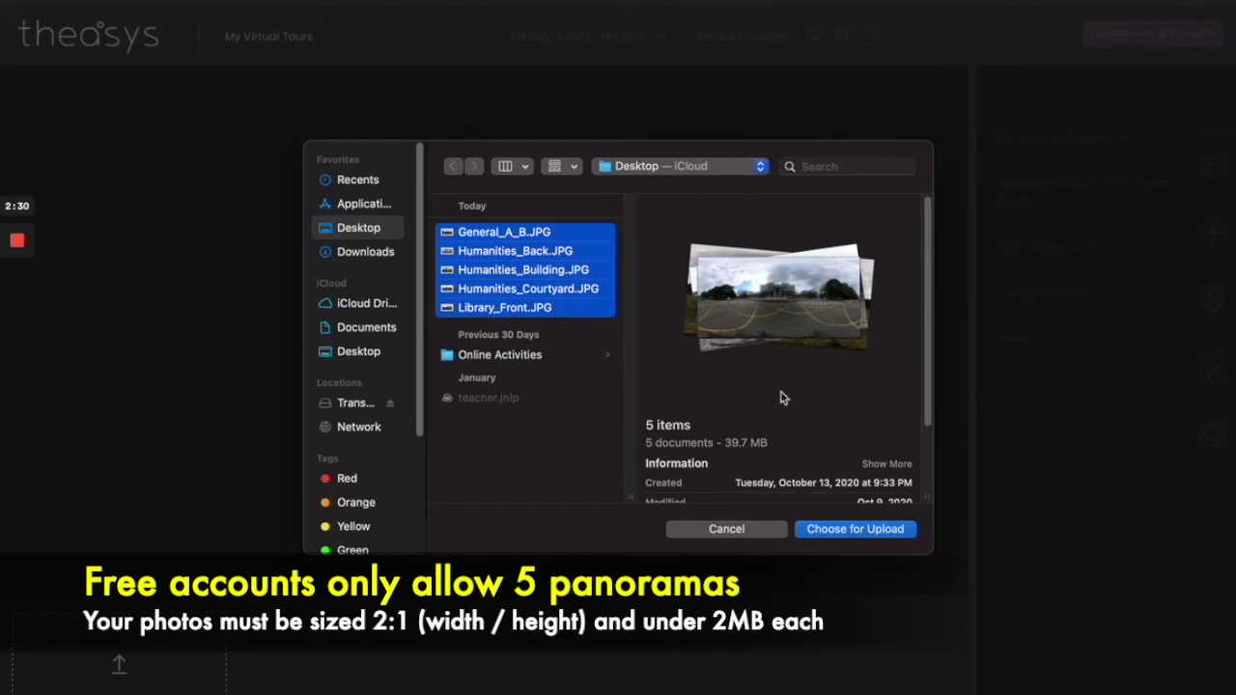
pyautogui.click(881, 538)
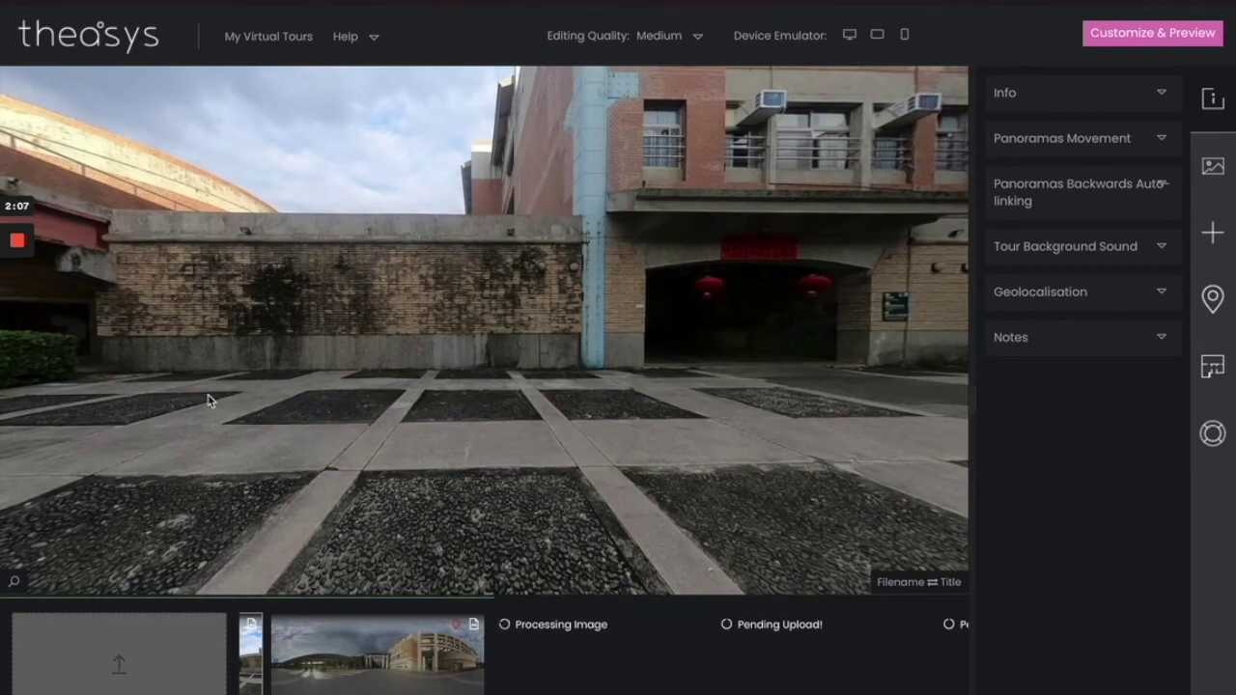
# Rotate the courtyard panorama toward the bridge and columns while the uploads process
pyautogui.moveTo(199, 388); pyautogui.dragTo(345, 361)
pyautogui.moveTo(745, 367); pyautogui.dragTo(445, 361)
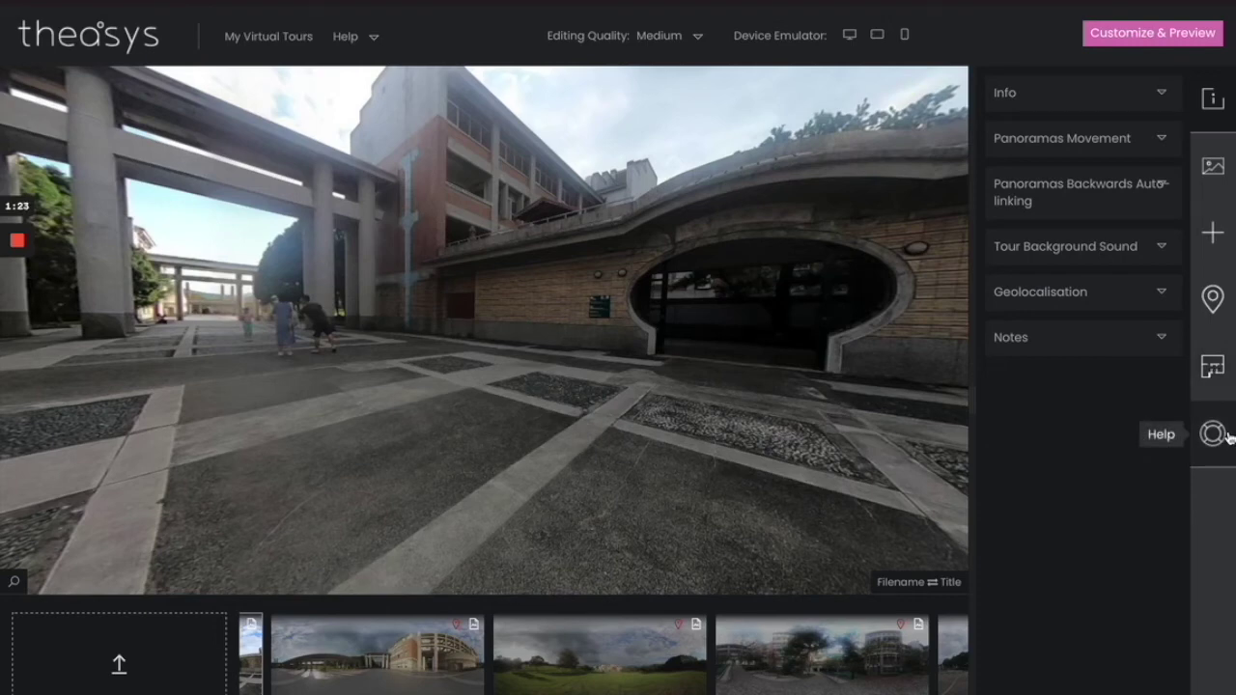
# Check the Help resources and keep editing quality at Medium
pyautogui.click(355, 45)
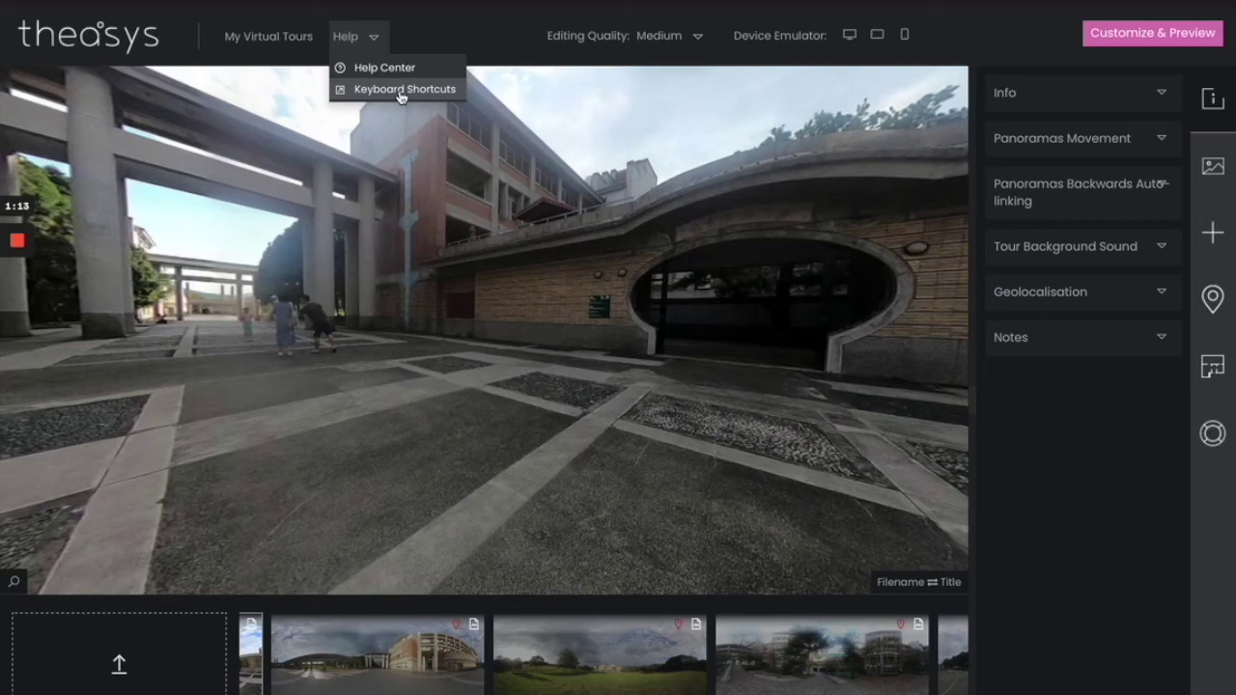
pyautogui.click(647, 36)
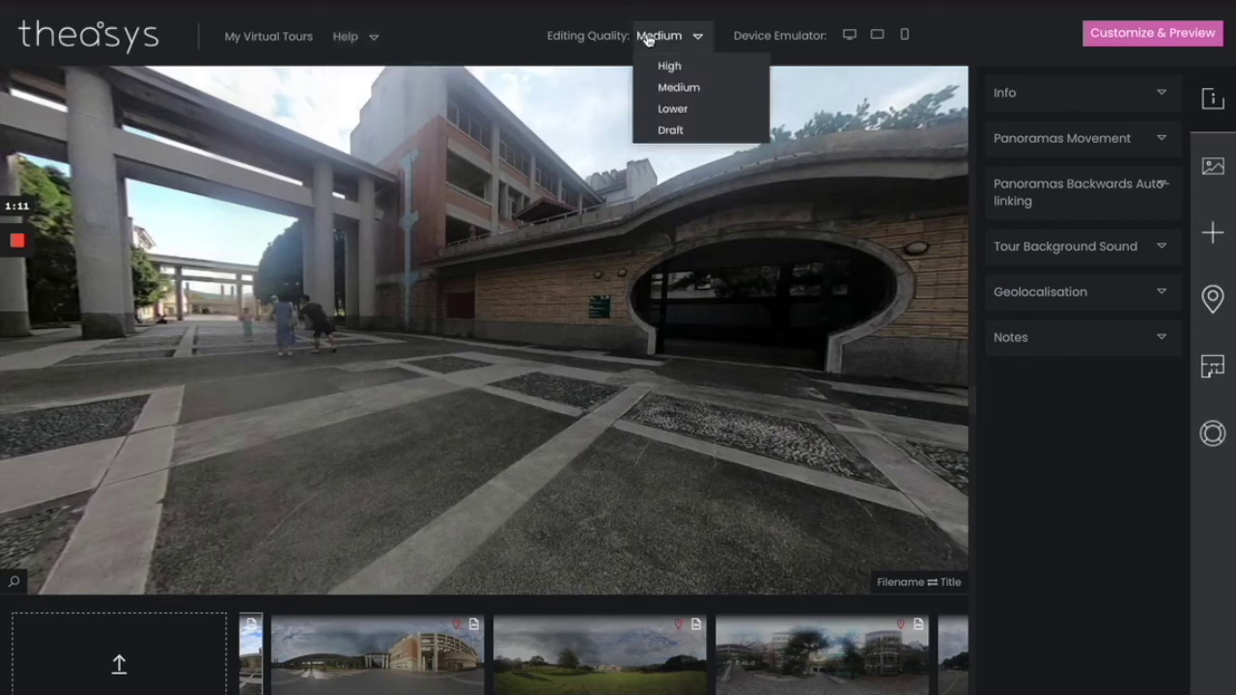
pyautogui.click(680, 88)
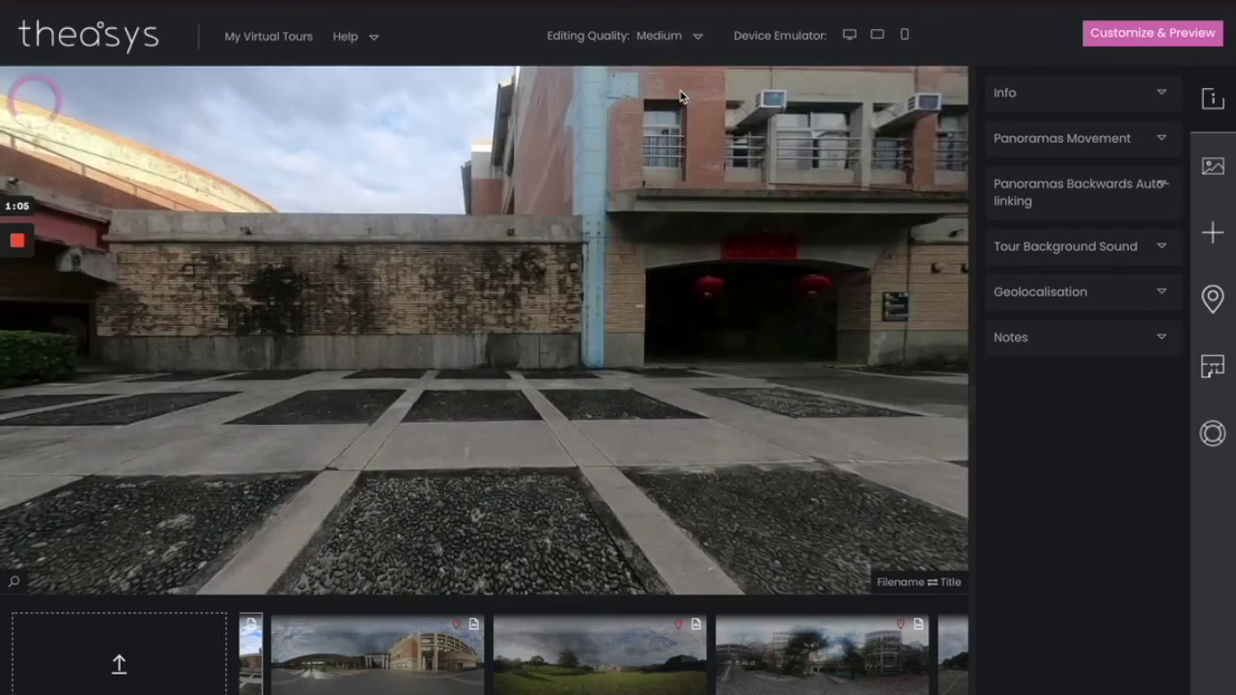
# Preview the tour at tablet and cellphone sizes, then return to desktop size
pyautogui.click(878, 40)
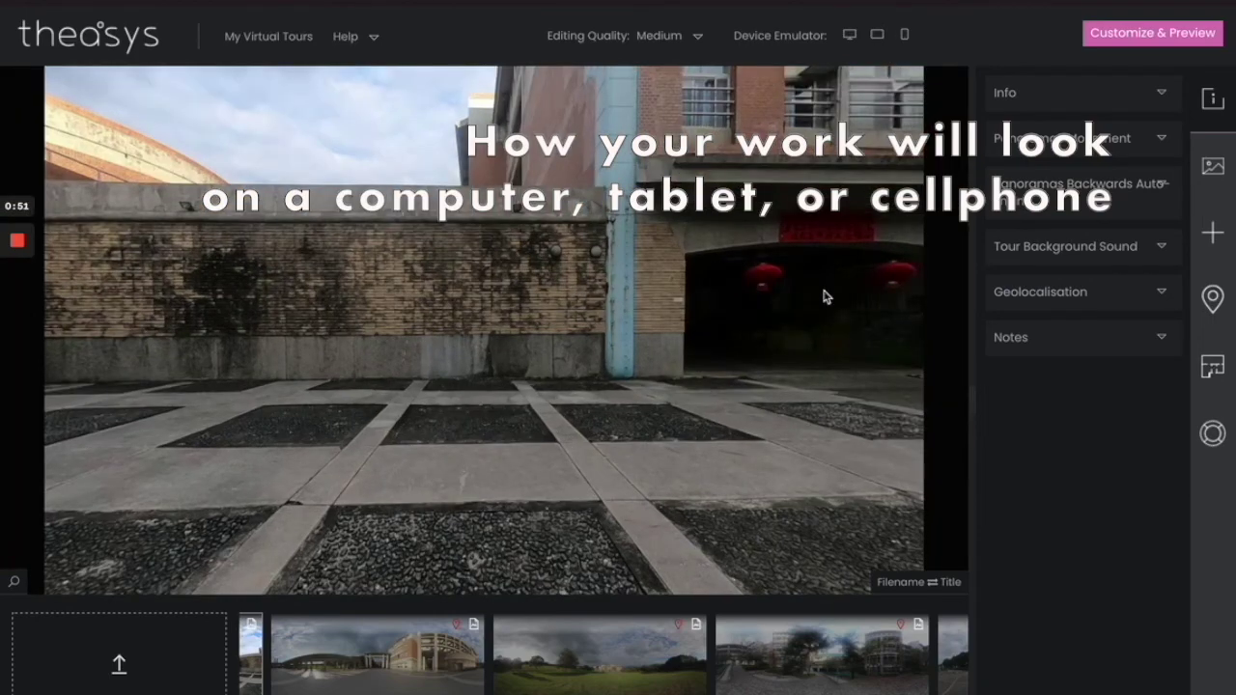
pyautogui.moveTo(367, 309); pyautogui.dragTo(221, 276)
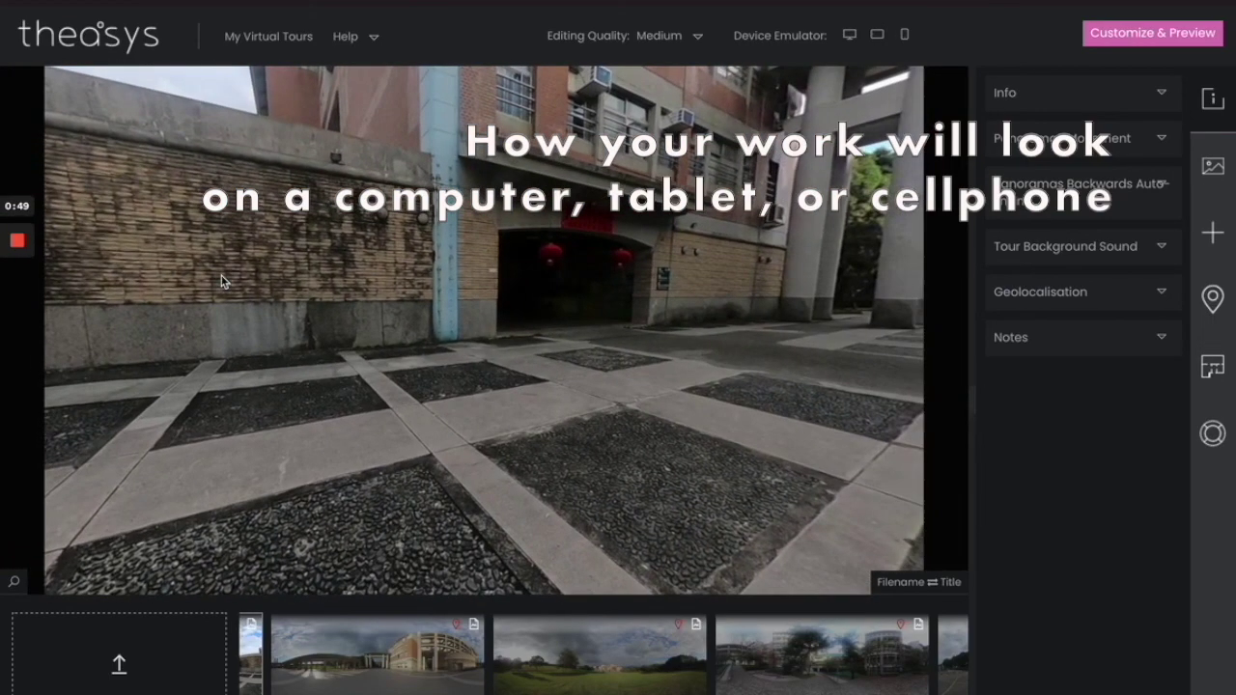
pyautogui.click(904, 35)
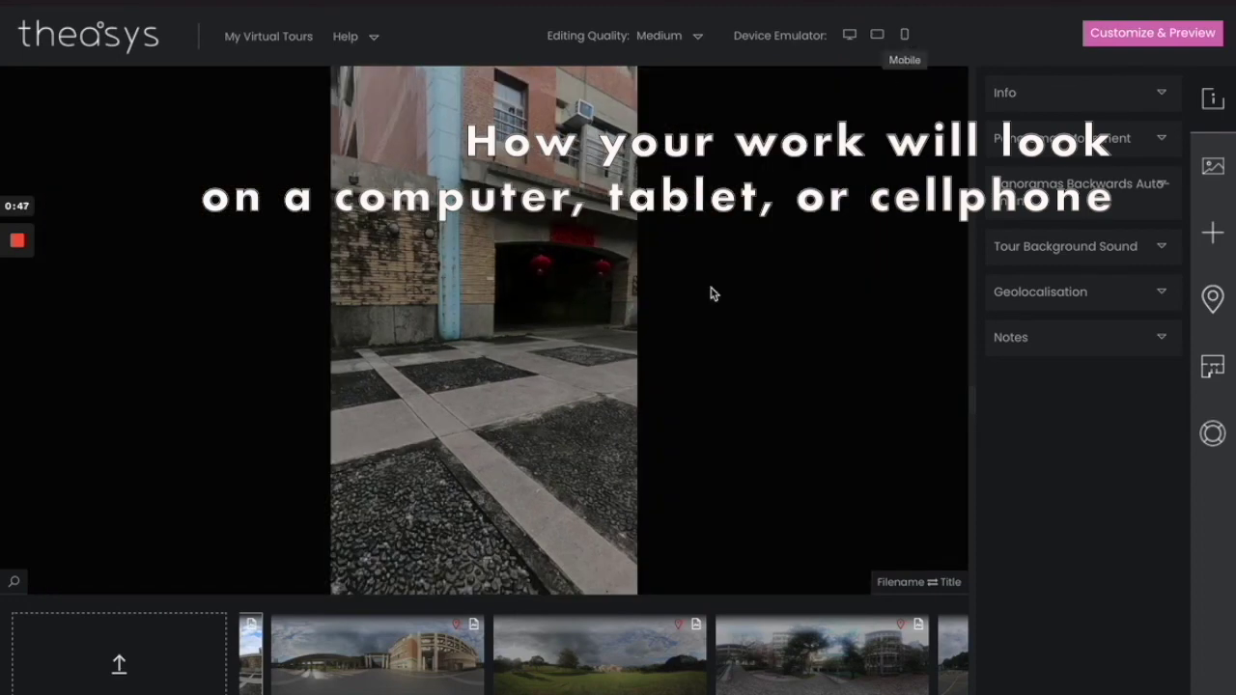
pyautogui.moveTo(604, 309); pyautogui.dragTo(759, 317)
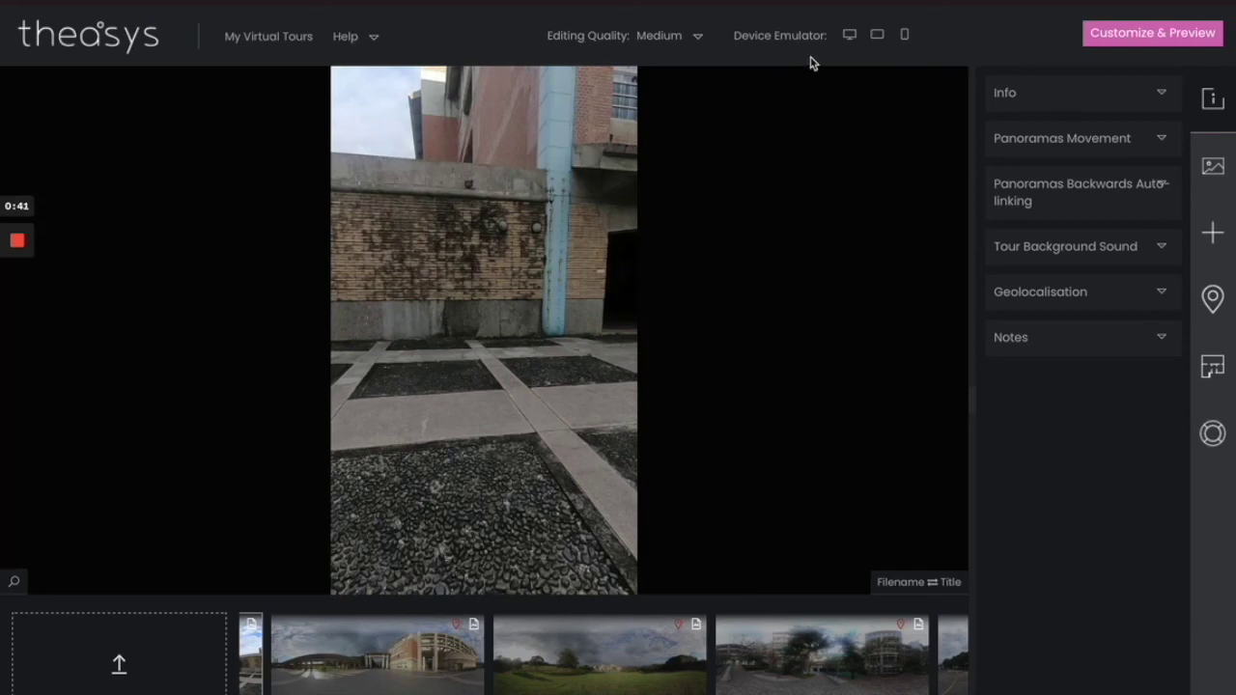
pyautogui.click(850, 35)
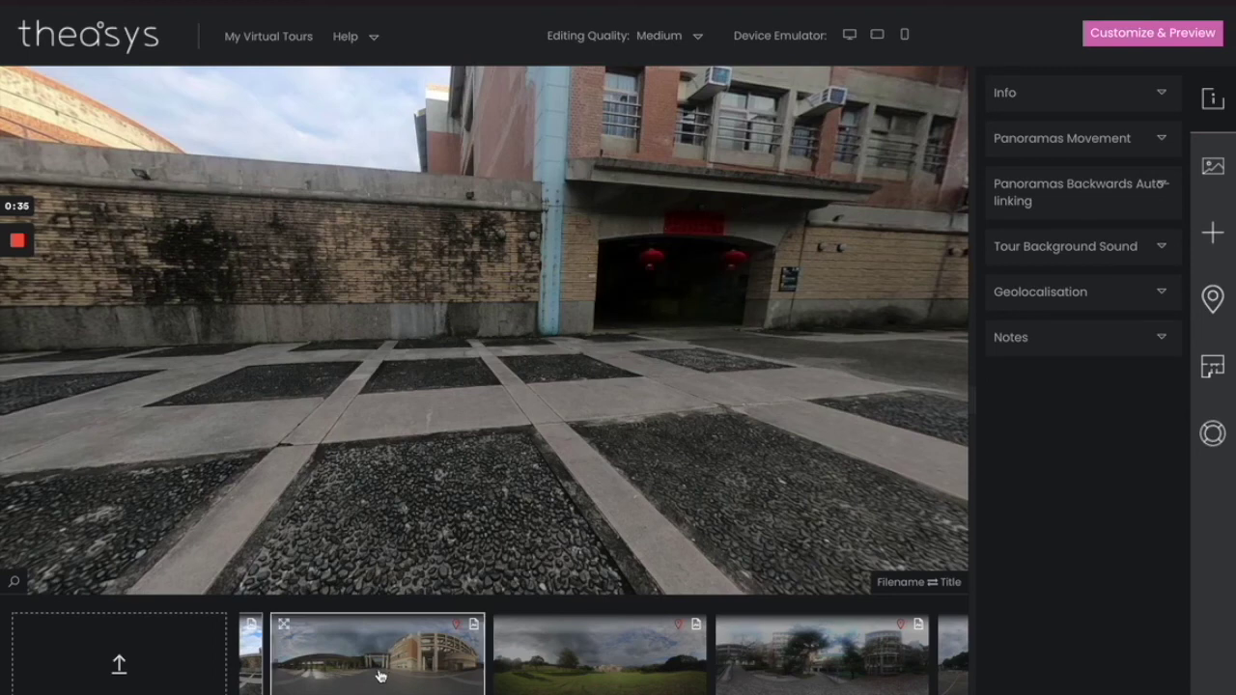
# Set the tree-lined avenue panorama as the tour's first displayed panorama
pyautogui.scroll(2, 402, 639)
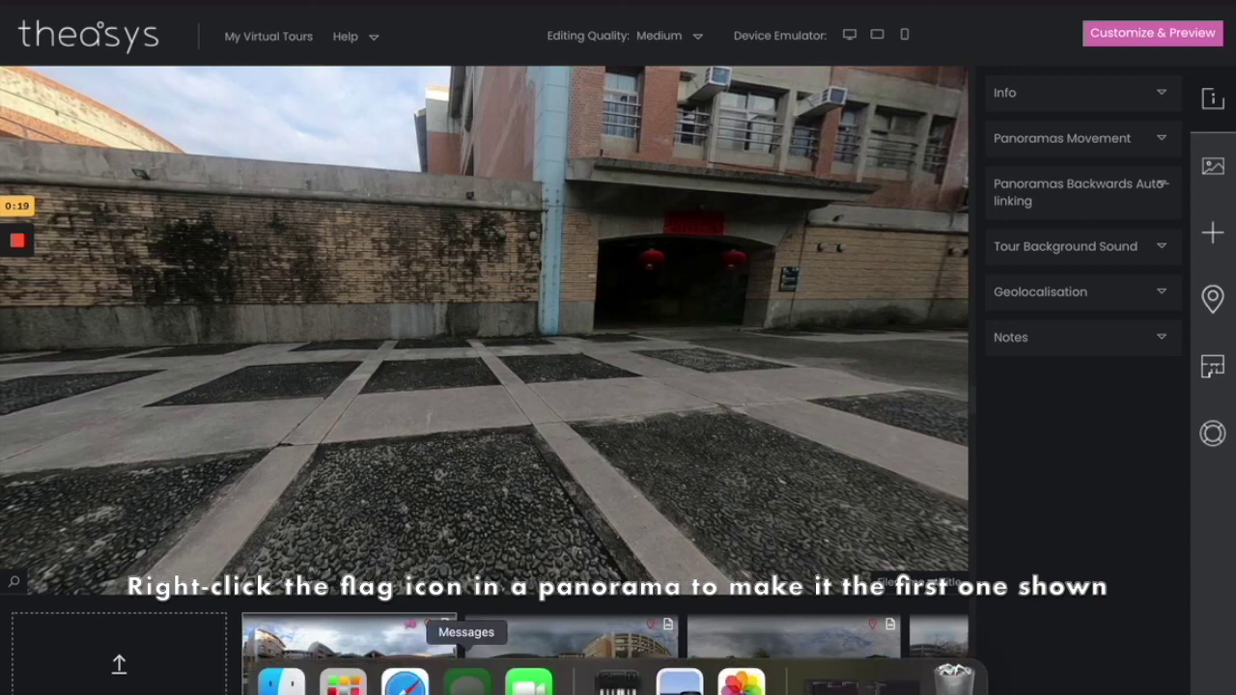
pyautogui.rightClick(468, 683)
pyautogui.click(594, 430)
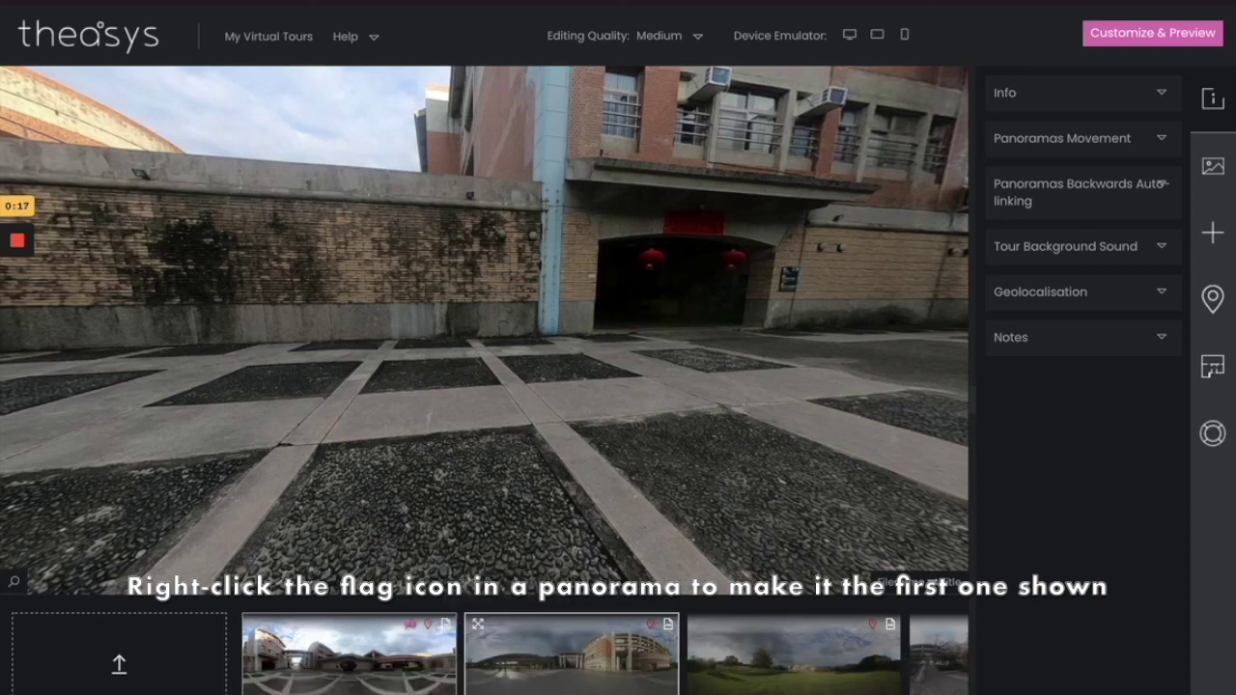
pyautogui.hscroll(4, 604, 654)
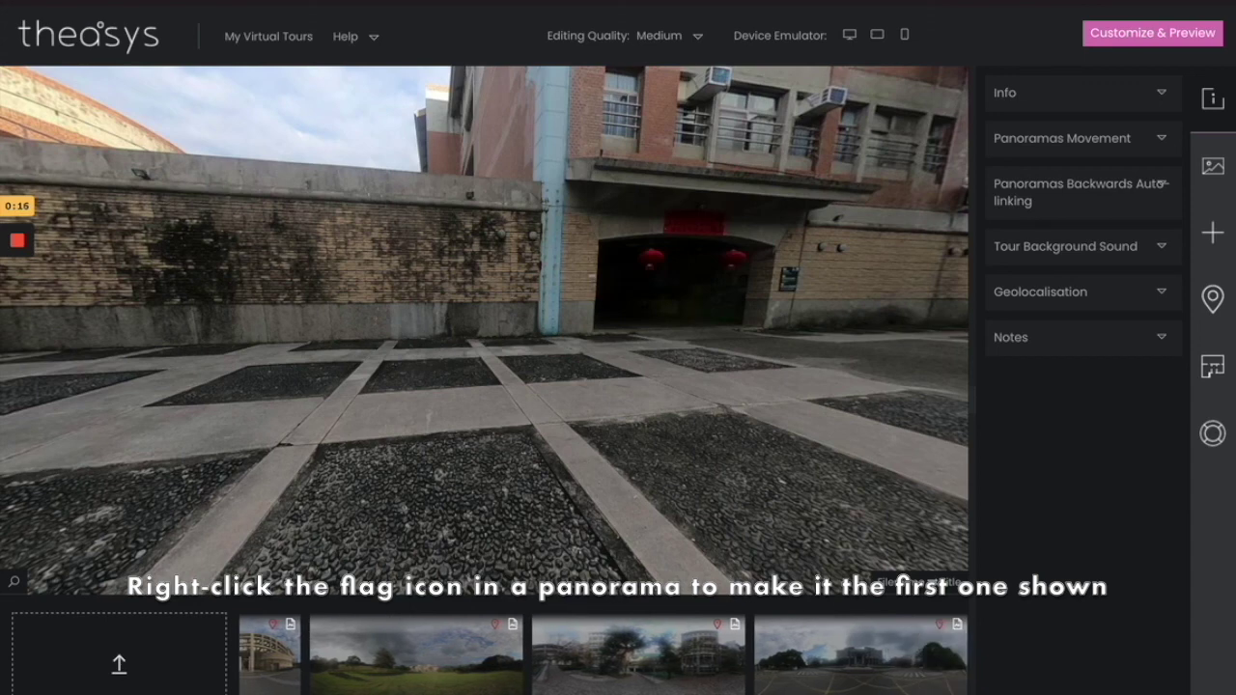
pyautogui.click(871, 663)
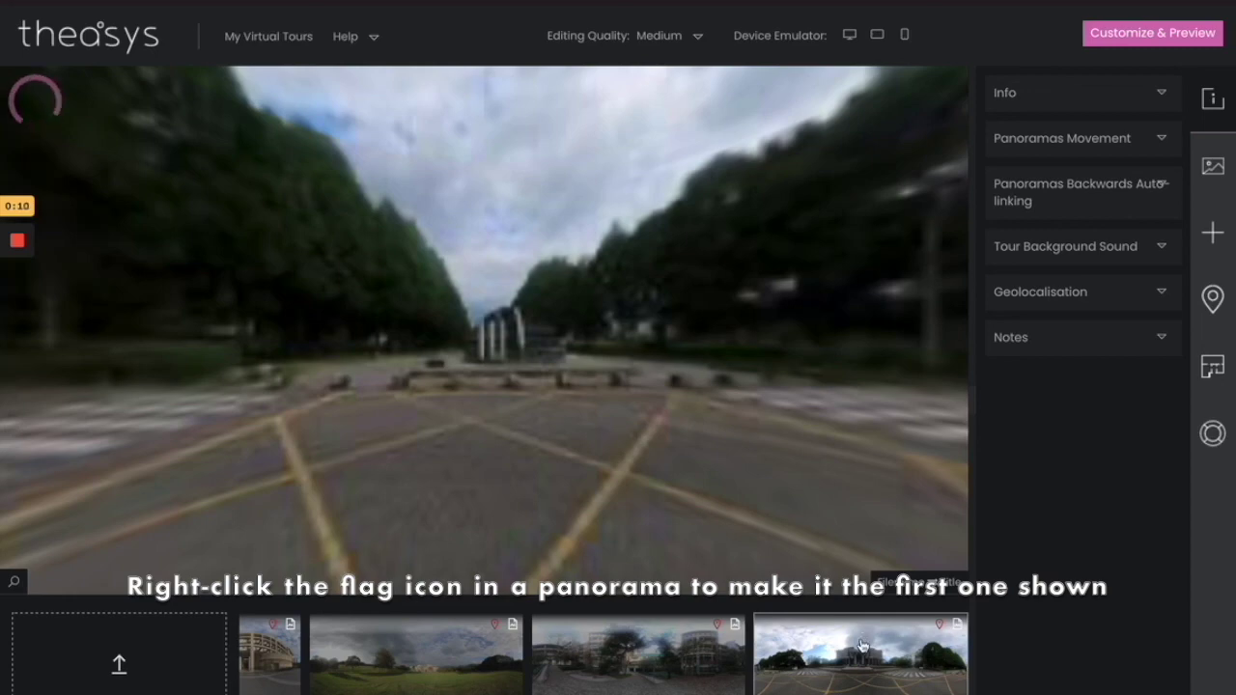
pyautogui.rightClick(863, 646)
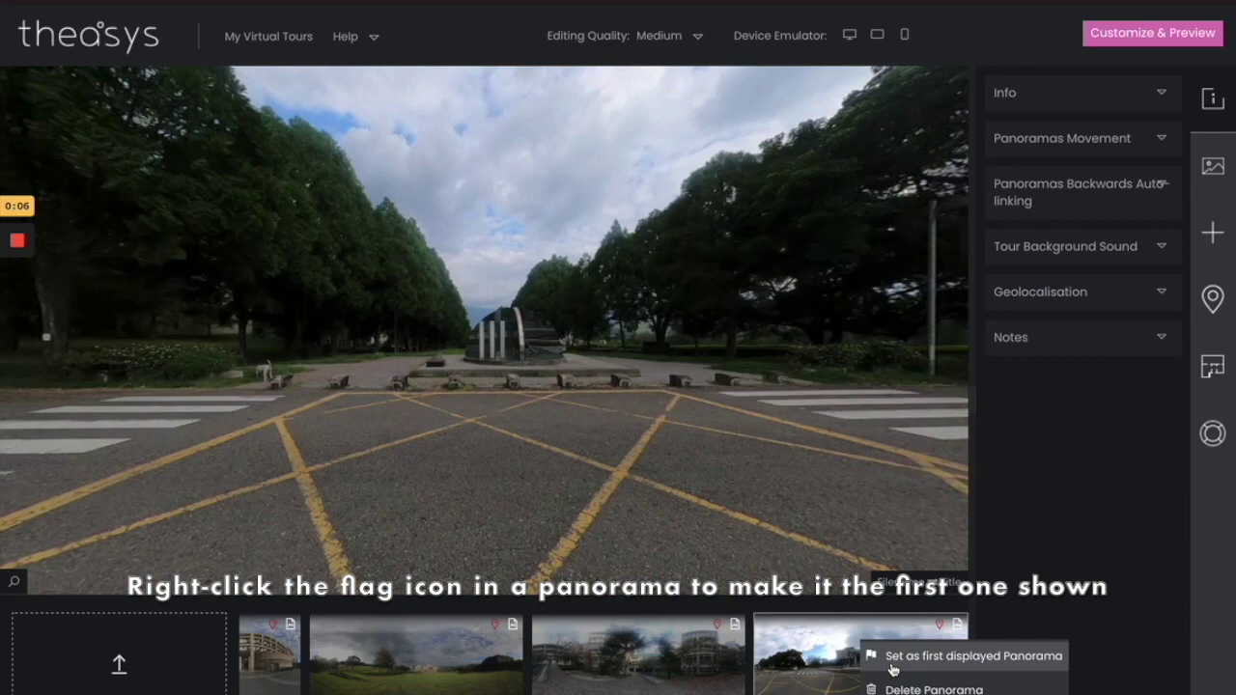
pyautogui.click(893, 661)
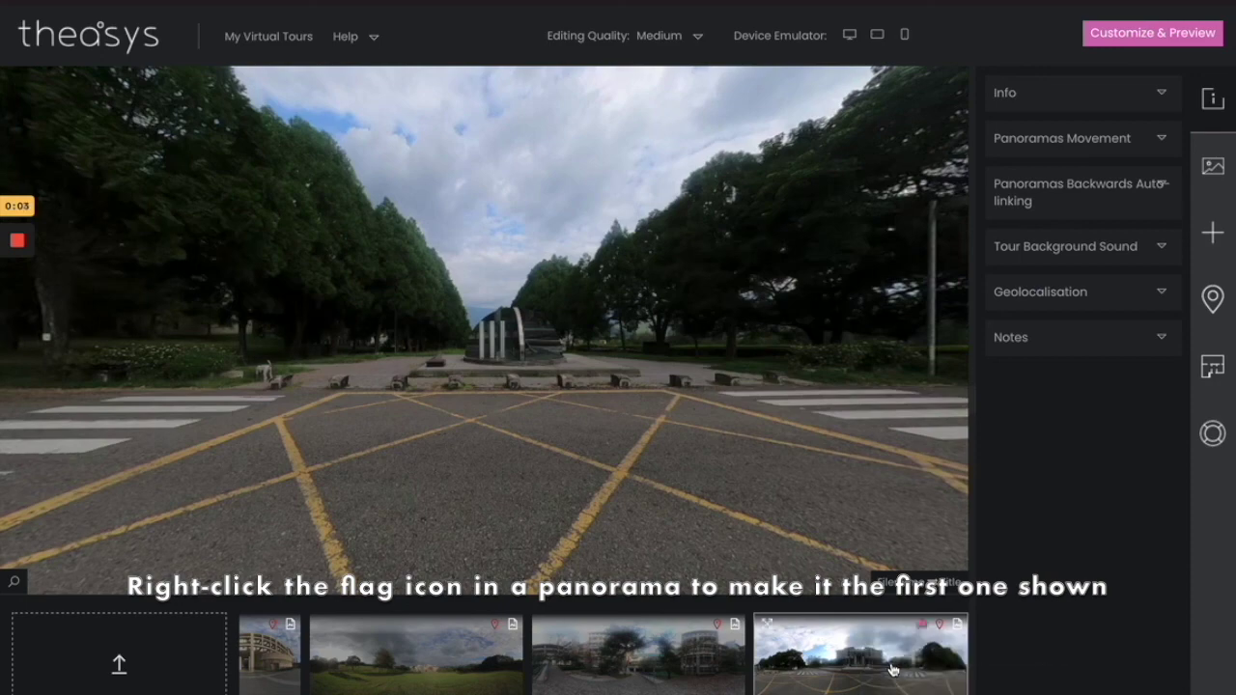